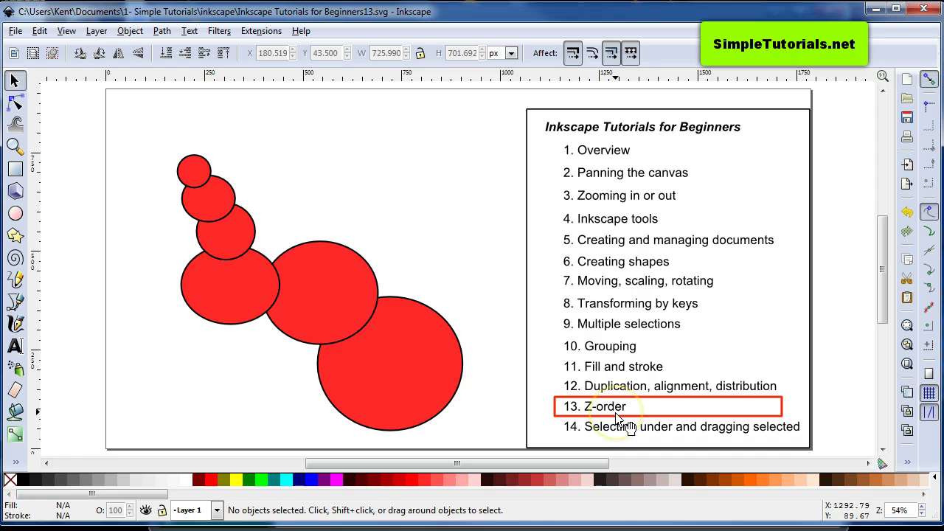
# Step: Practise selecting and deselecting the middle ellipse, with the left ellipse picked once along the way
pyautogui.click(328, 181)
pyautogui.click(326, 183)
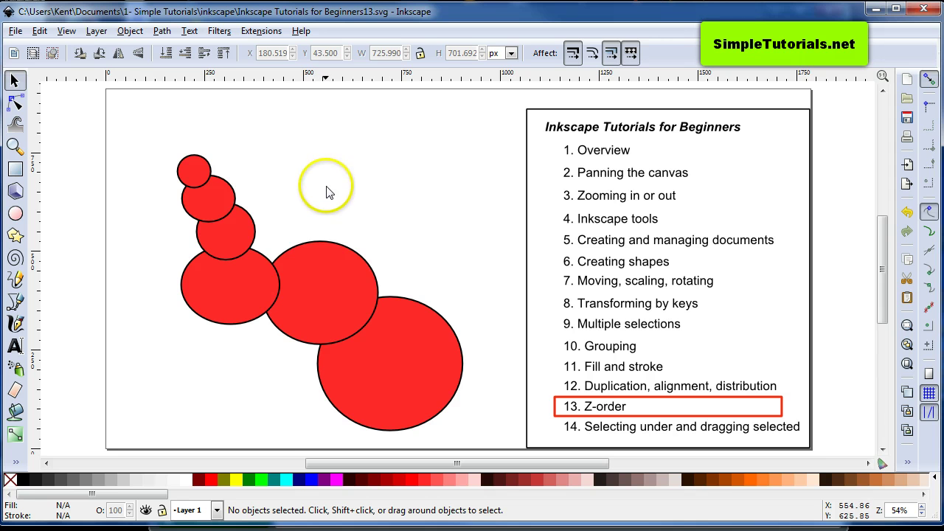
pyautogui.click(263, 280)
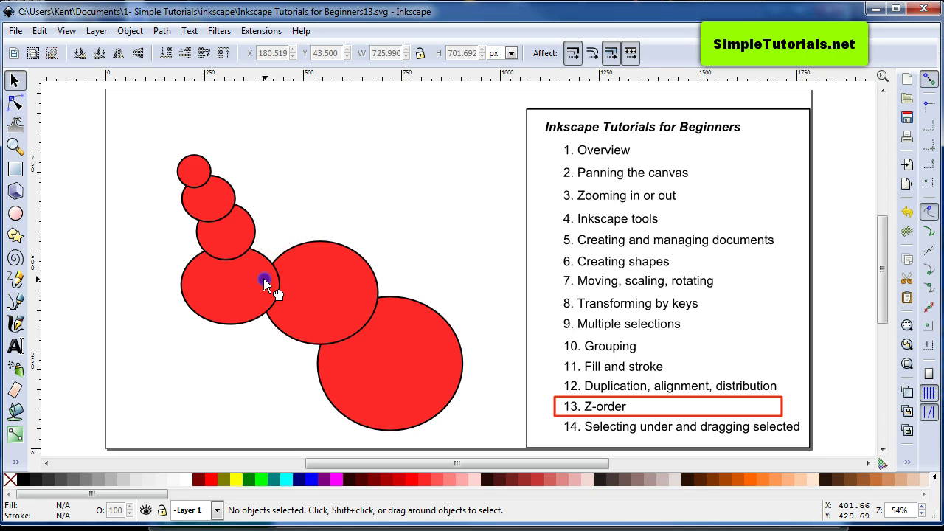
pyautogui.click(320, 273)
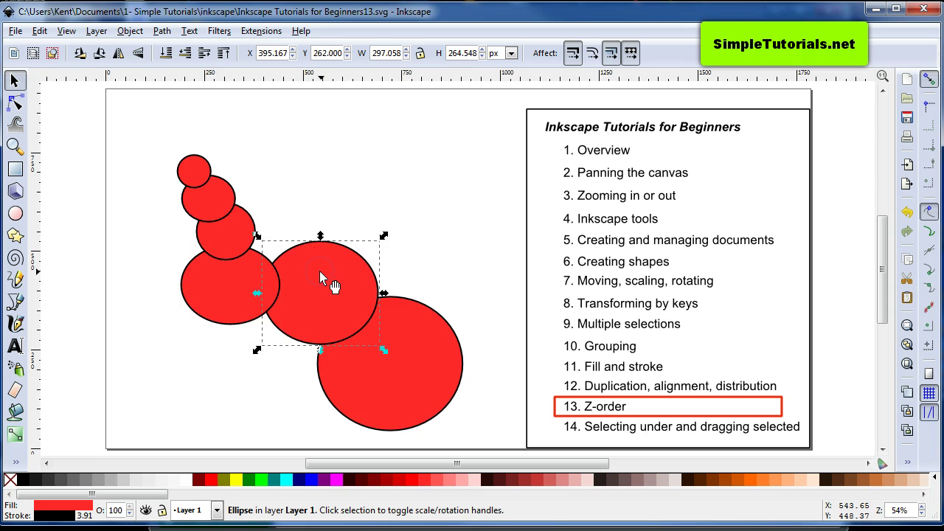
pyautogui.click(313, 190)
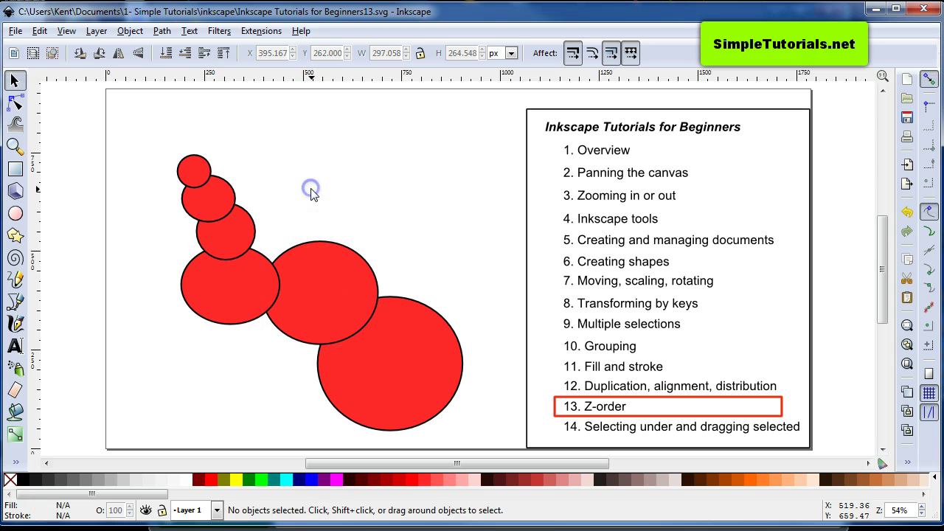
pyautogui.click(308, 254)
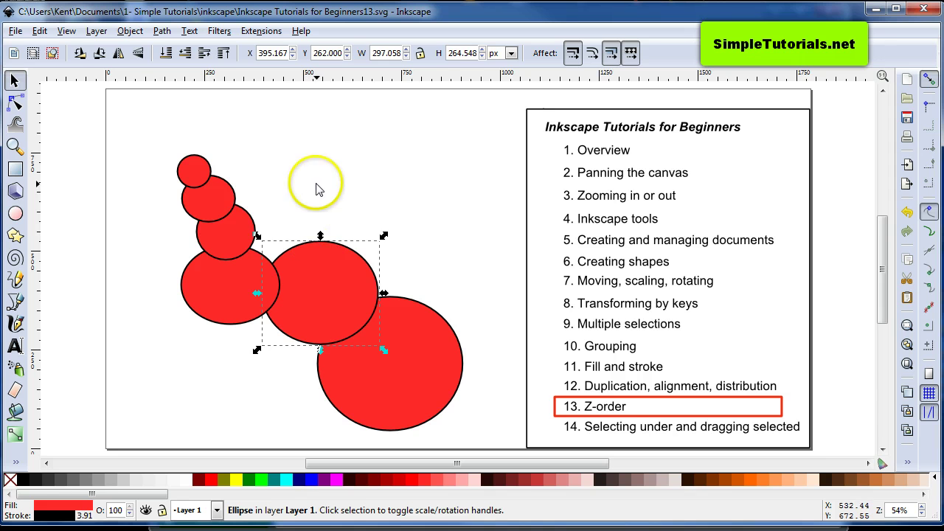
pyautogui.click(316, 189)
pyautogui.click(308, 255)
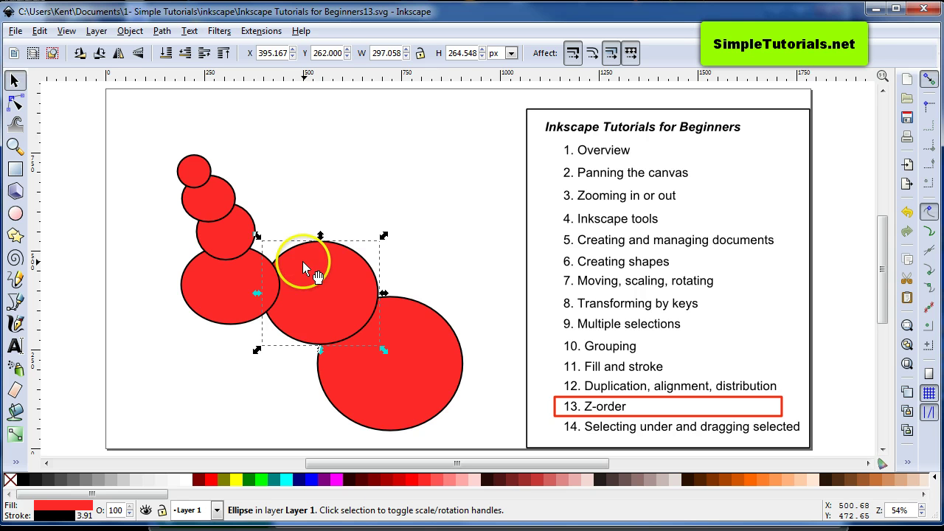
pyautogui.click(361, 184)
pyautogui.click(337, 259)
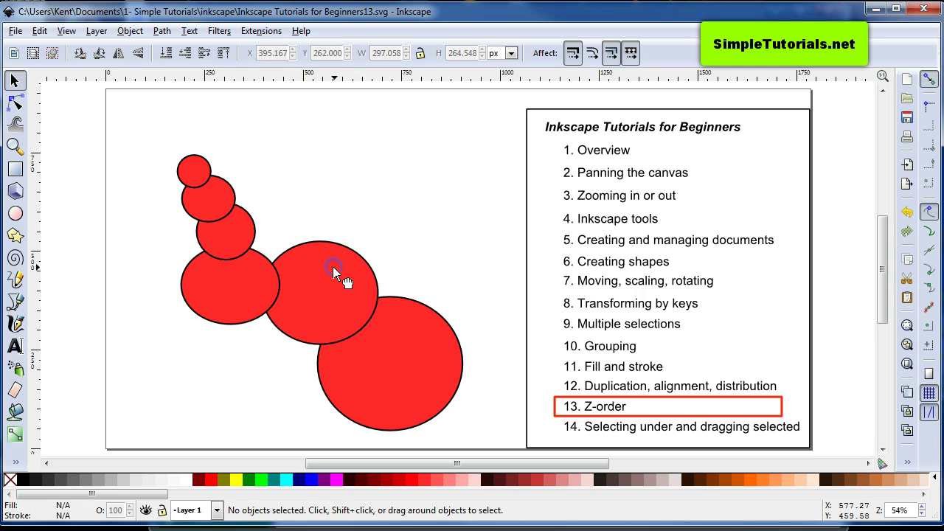
# Step: Select each circle in turn: the large lower circle, the left and middle ellipses, and the three small circles
pyautogui.click(413, 328)
pyautogui.click(326, 329)
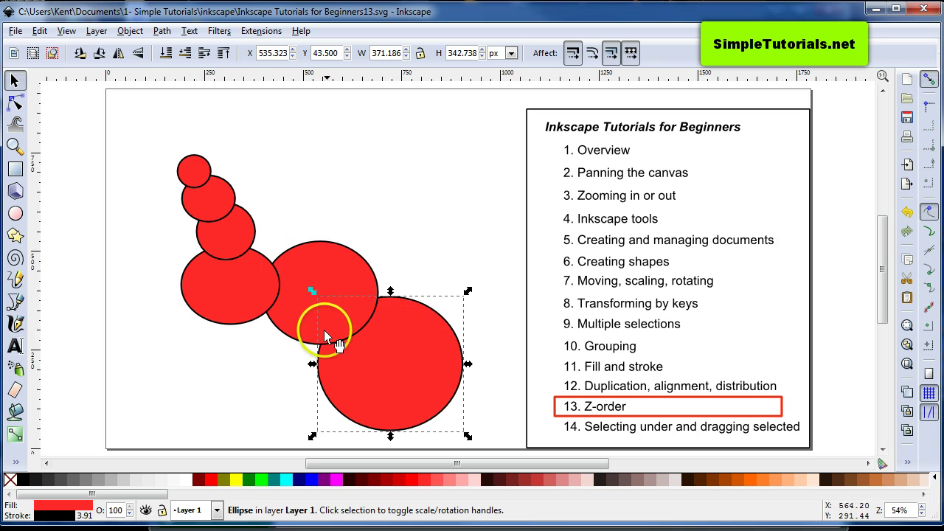
pyautogui.click(258, 287)
pyautogui.click(315, 268)
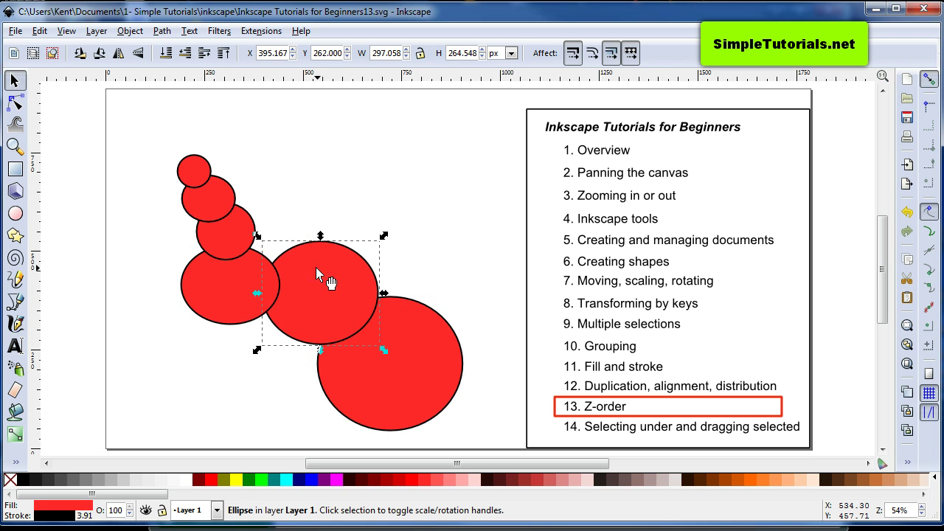
pyautogui.click(227, 218)
pyautogui.click(208, 193)
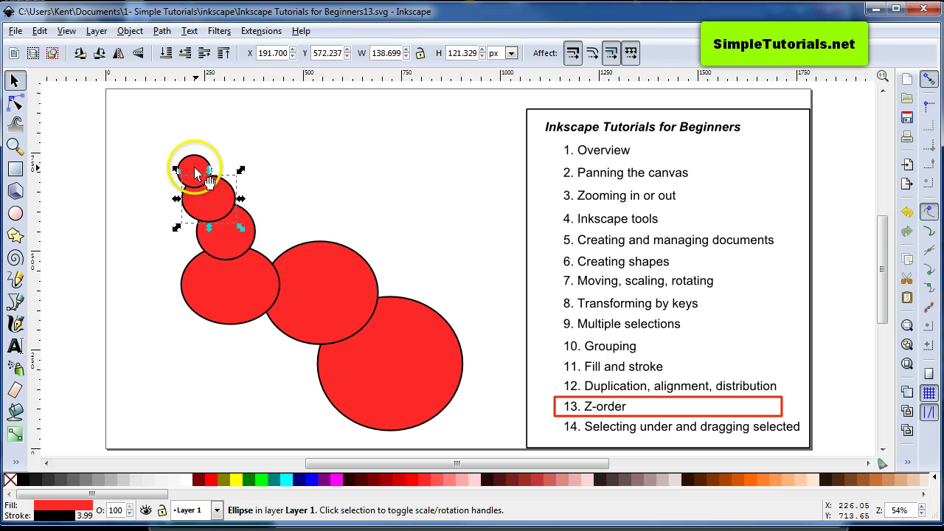
pyautogui.click(194, 167)
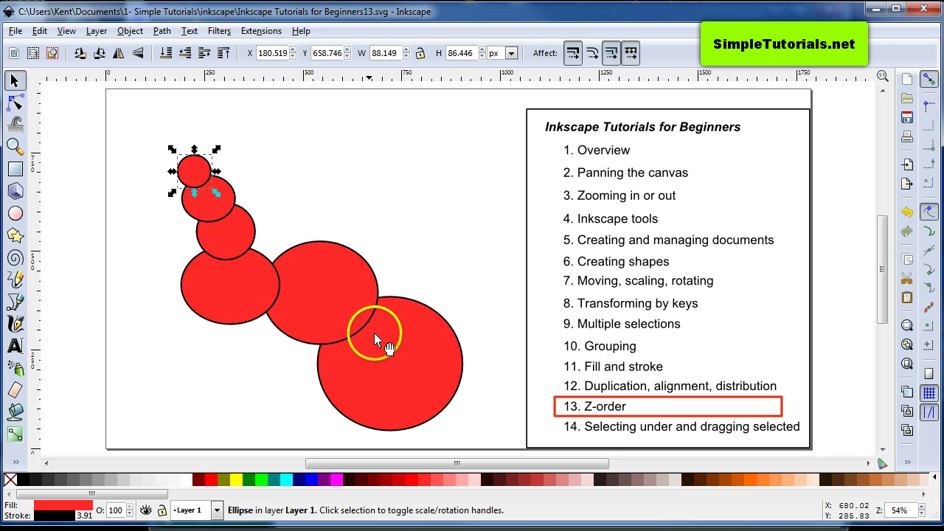
# Step: Alternate the selection between the middle ellipse and the large lower circle, ending on the middle ellipse
pyautogui.click(352, 298)
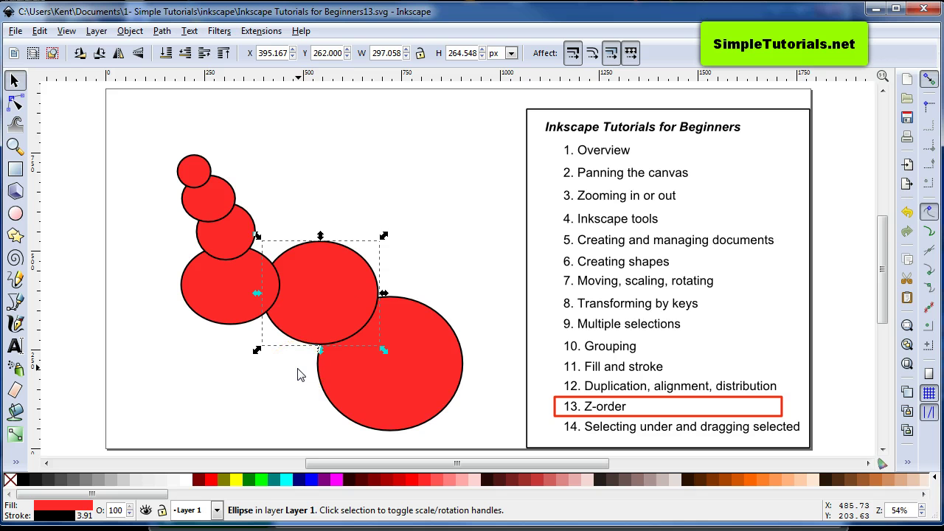
pyautogui.click(411, 325)
pyautogui.click(324, 286)
pyautogui.click(309, 307)
pyautogui.click(334, 270)
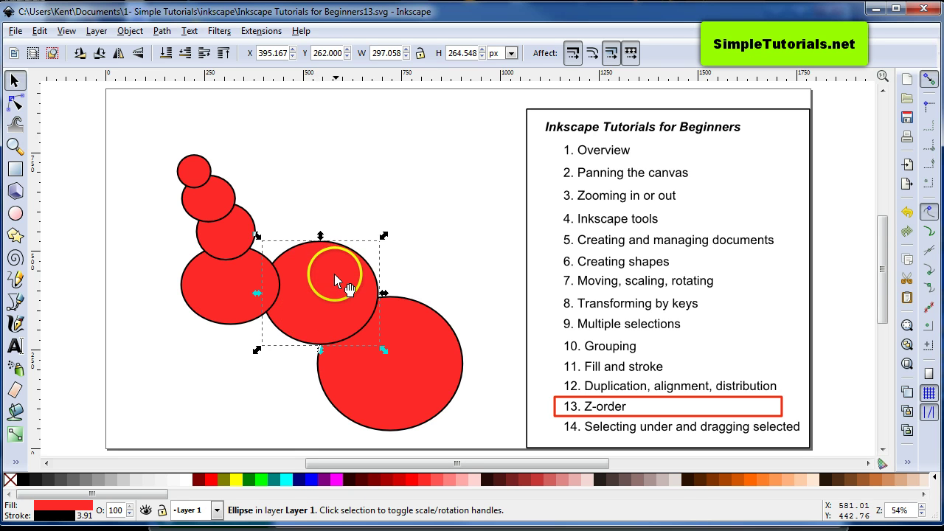
pyautogui.click(323, 304)
# Step: Lower the middle ellipse behind the large circle, move it over the small circles, then drag it back down-right
pyautogui.press('pagedown')
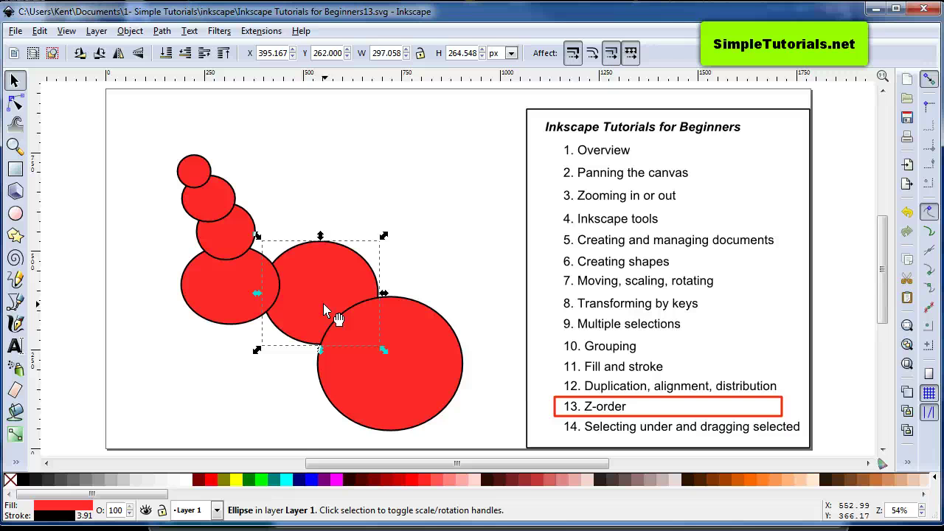
pyautogui.moveTo(323, 304); pyautogui.dragTo(225, 170)
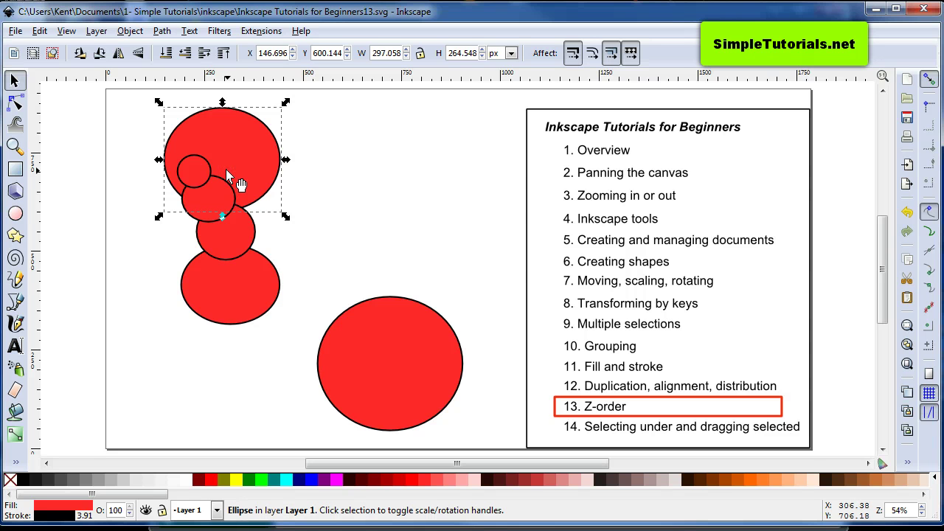
pyautogui.click(226, 180)
pyautogui.moveTo(240, 160); pyautogui.dragTo(323, 314)
# Step: Restack the ellipse with Page Up, End and Home, finishing with Page Down beneath its neighbouring circles
pyautogui.press('pageup')
pyautogui.press('pageup')
pyautogui.press('End')
pyautogui.press('pageup')
pyautogui.press('Home')
pyautogui.press('pagedown')
pyautogui.press('pagedown')
# Step: Reselect the middle ellipse and use the toolbar to send it to bottom, bring to top, and raise one level
pyautogui.click(316, 205)
pyautogui.click(309, 286)
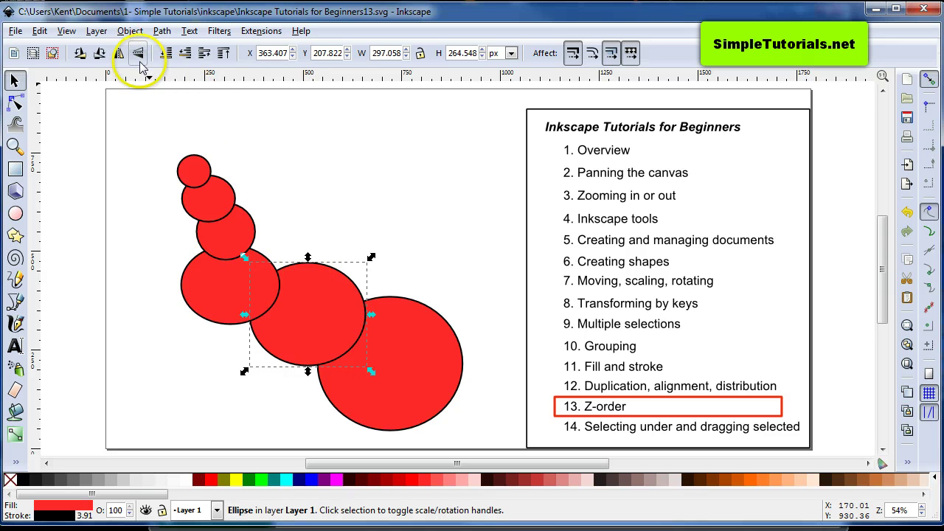
pyautogui.click(164, 54)
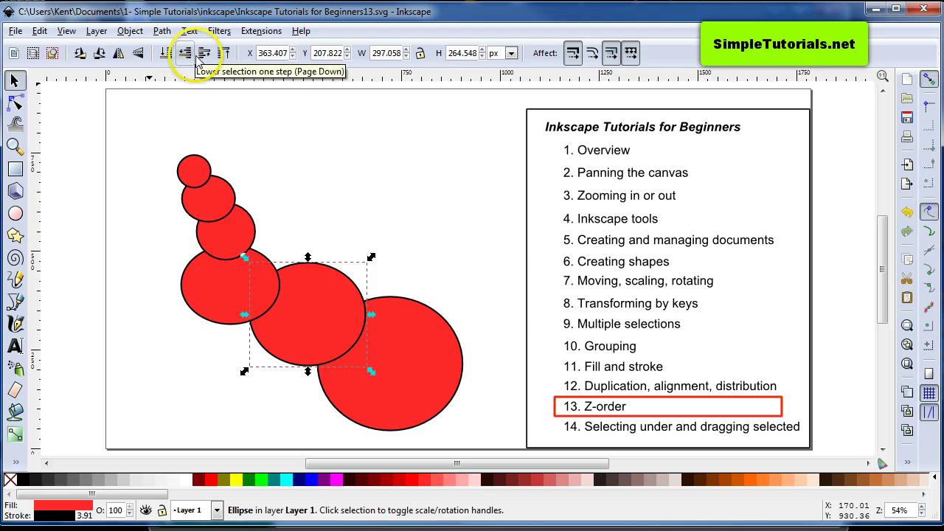
pyautogui.click(223, 55)
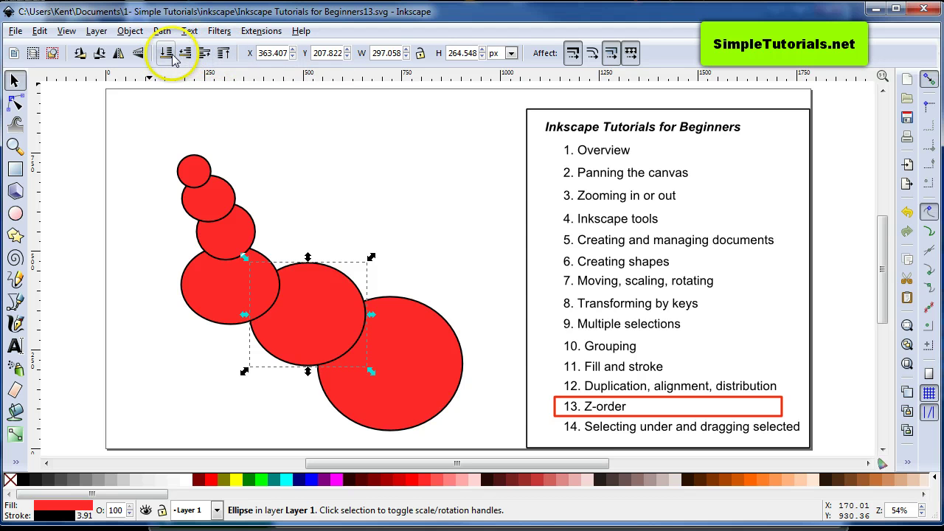
pyautogui.click(210, 54)
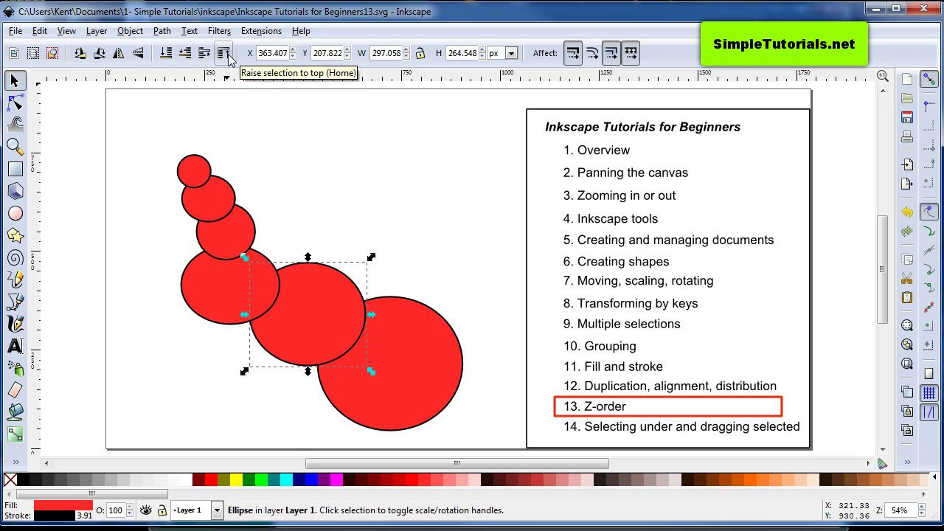
pyautogui.click(227, 53)
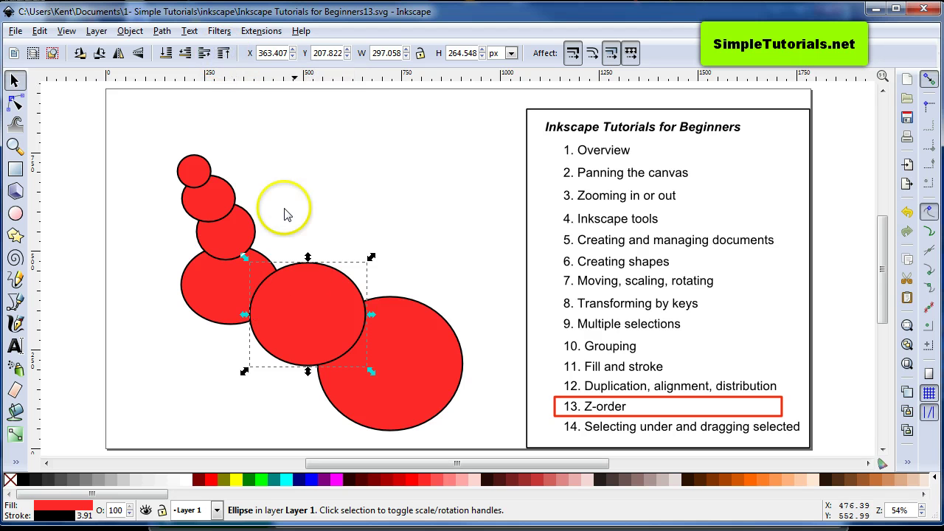
# Step: Move the middle circle over the left circle, lower it to the bottom, then drag it back right
pyautogui.moveTo(305, 283); pyautogui.dragTo(288, 262)
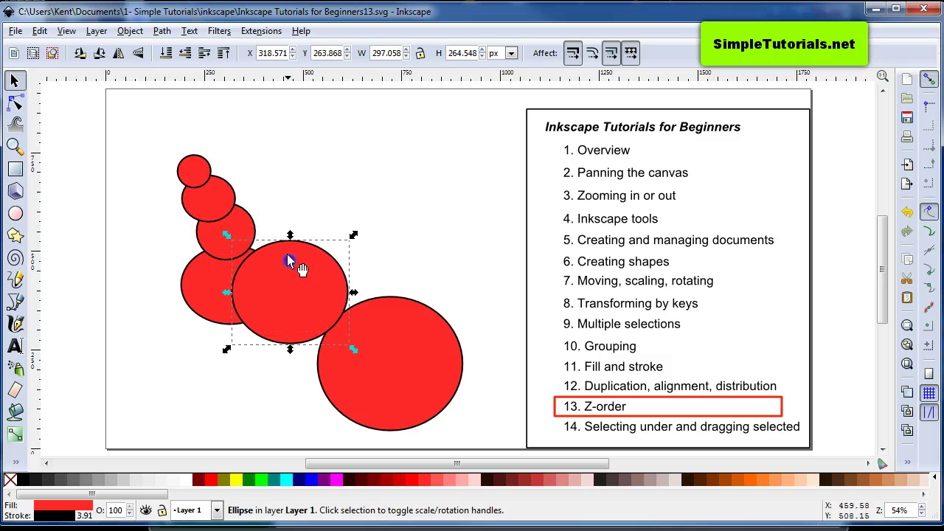
pyautogui.click(184, 53)
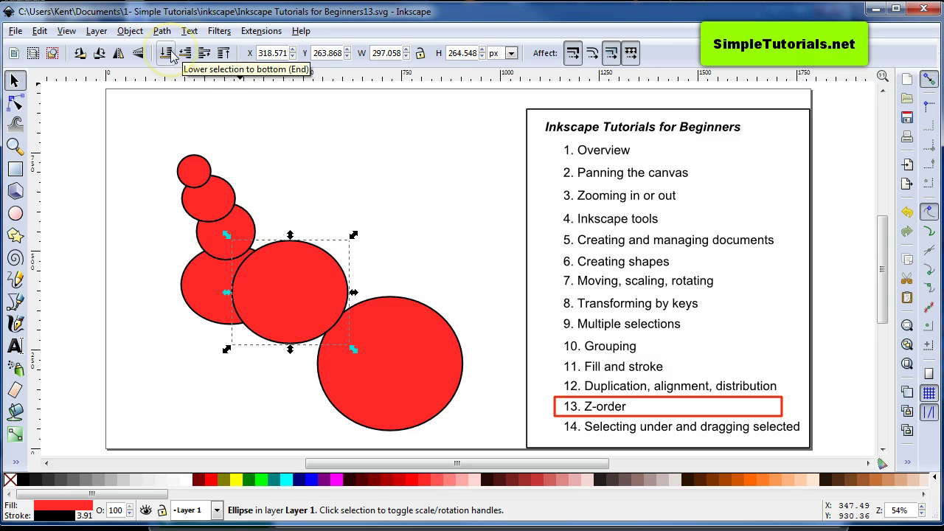
pyautogui.click(168, 53)
pyautogui.moveTo(315, 275)
pyautogui.mouseDown()
pyautogui.moveTo(369, 305)
pyautogui.moveTo(345, 279)
pyautogui.moveTo(343, 289)
pyautogui.moveTo(352, 279)
pyautogui.mouseUp()
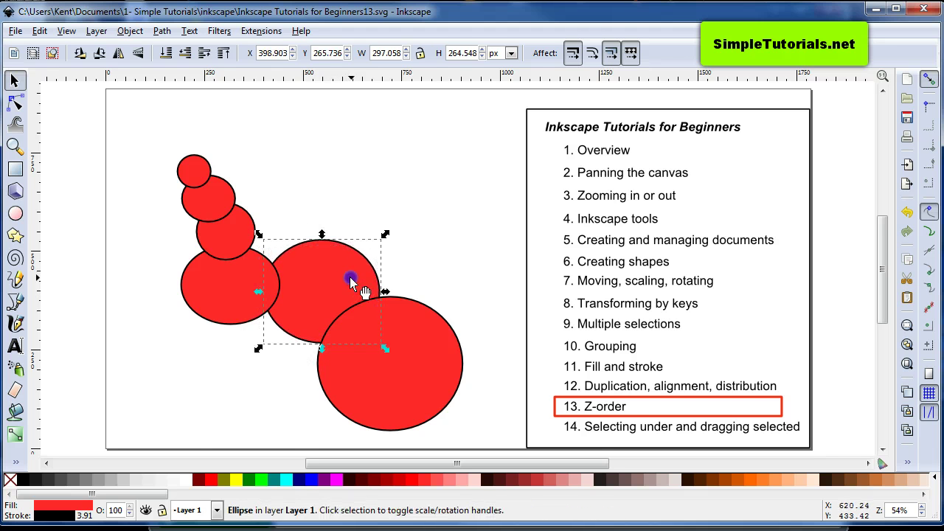
# Step: With nothing selected, Tab to the middle circle and lower it below the left circle with Page Down
pyautogui.click(158, 375)
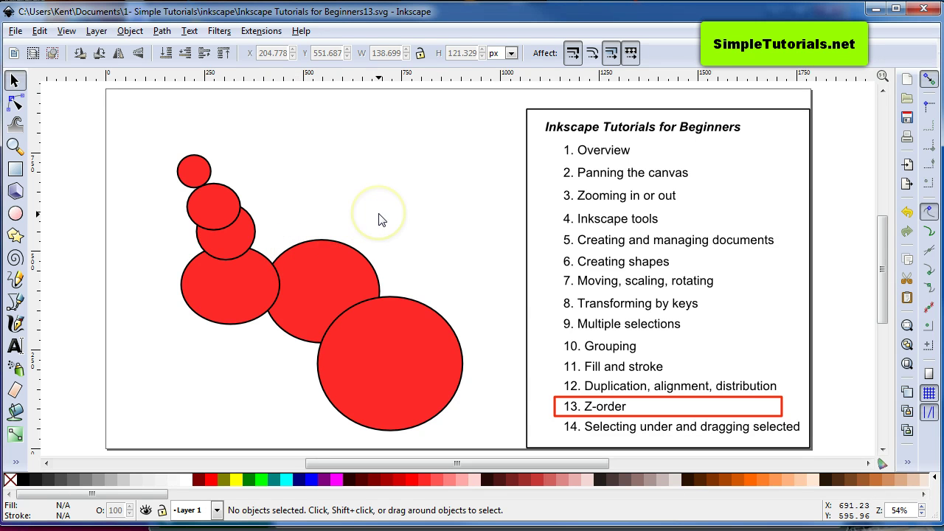
pyautogui.press('Tab')
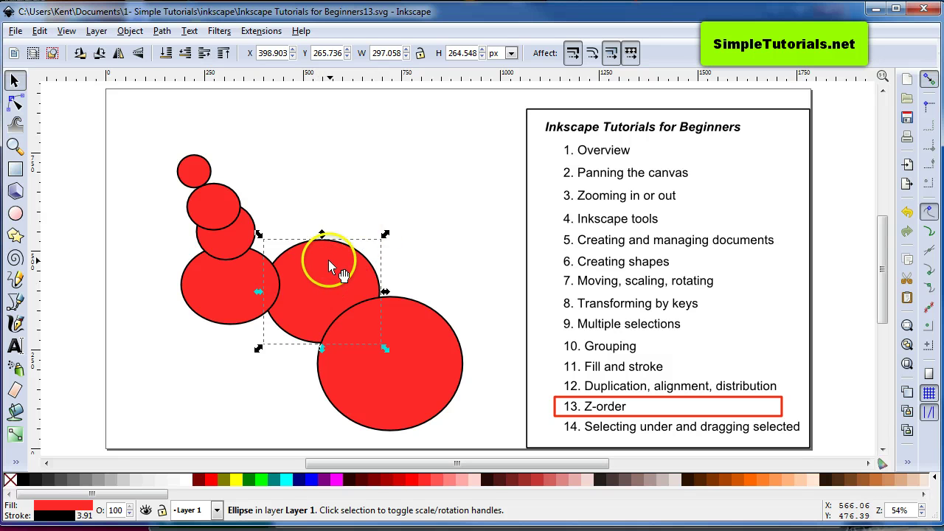
pyautogui.press('pagedown')
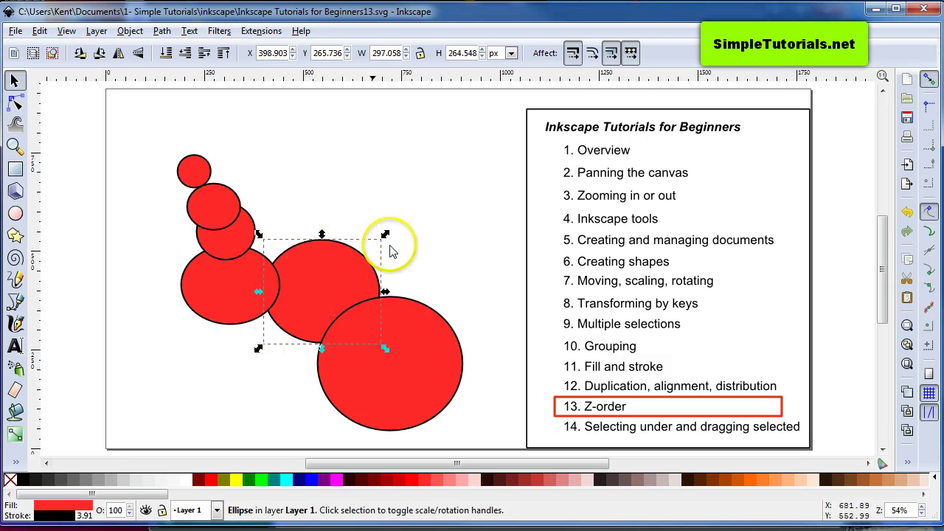
# Step: Select the third small circle, Tab to the circle above, Shift+Tab back, then clear the selection
pyautogui.click(339, 219)
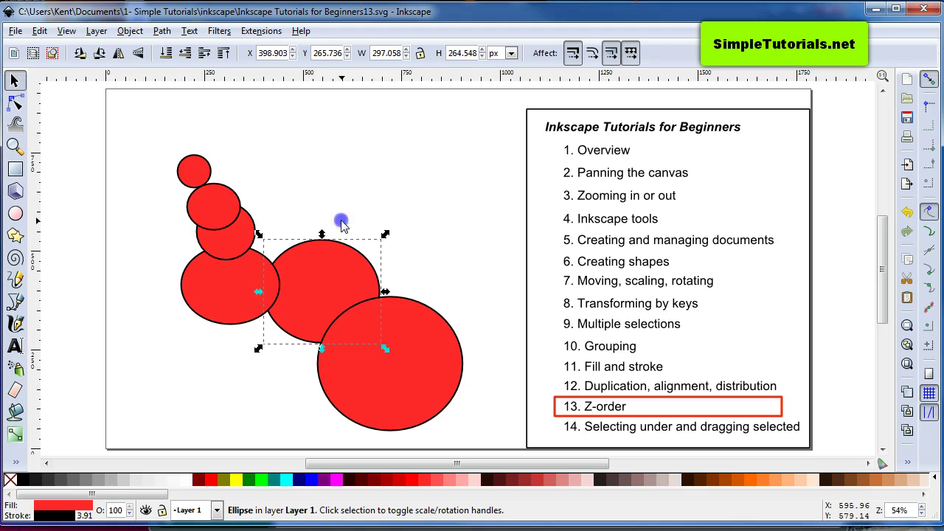
pyautogui.click(251, 233)
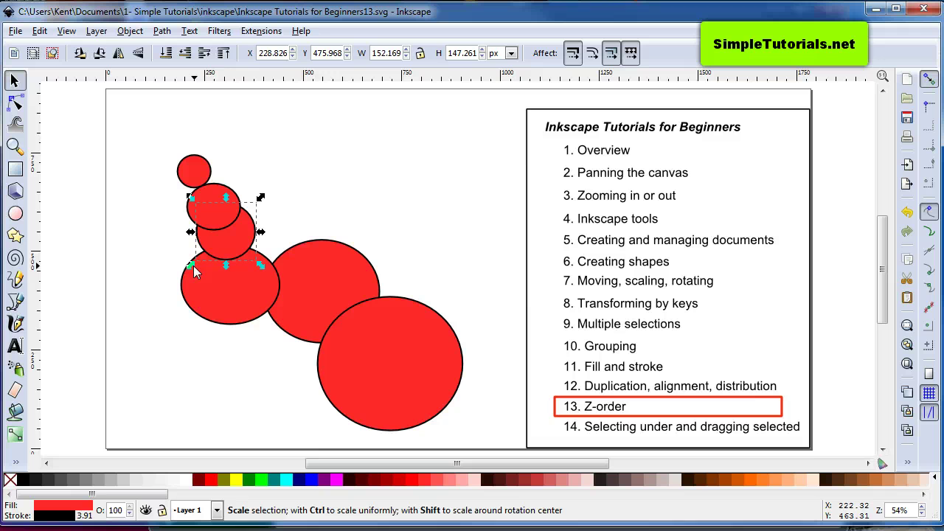
pyautogui.press('Tab')
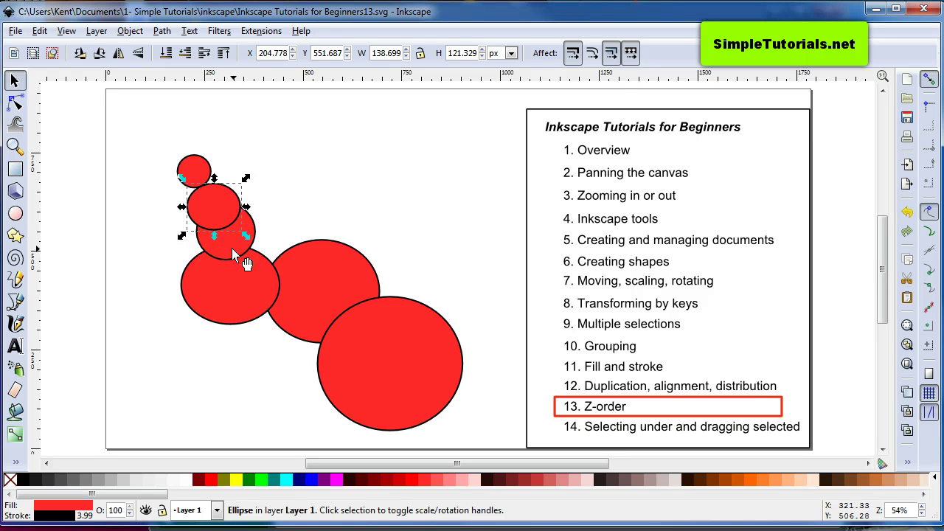
pyautogui.press('shift')
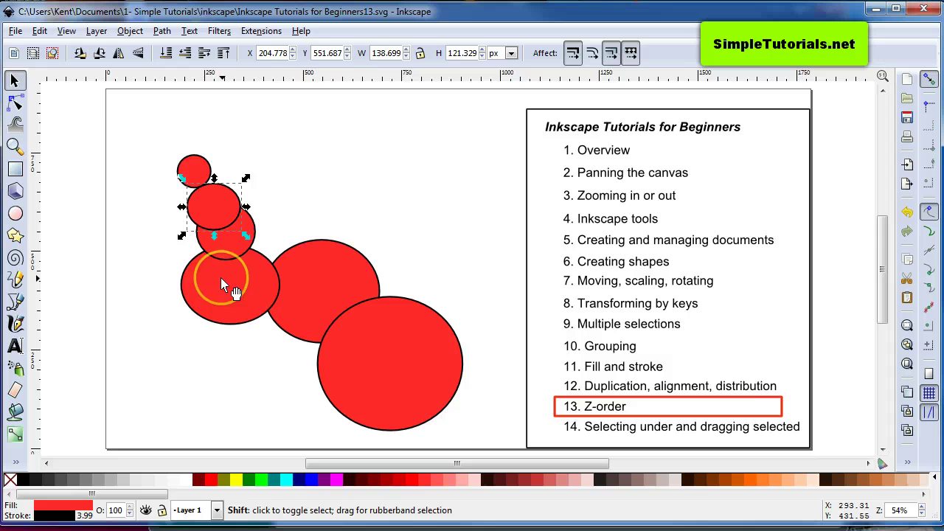
pyautogui.hotkey('shift', 'Tab')
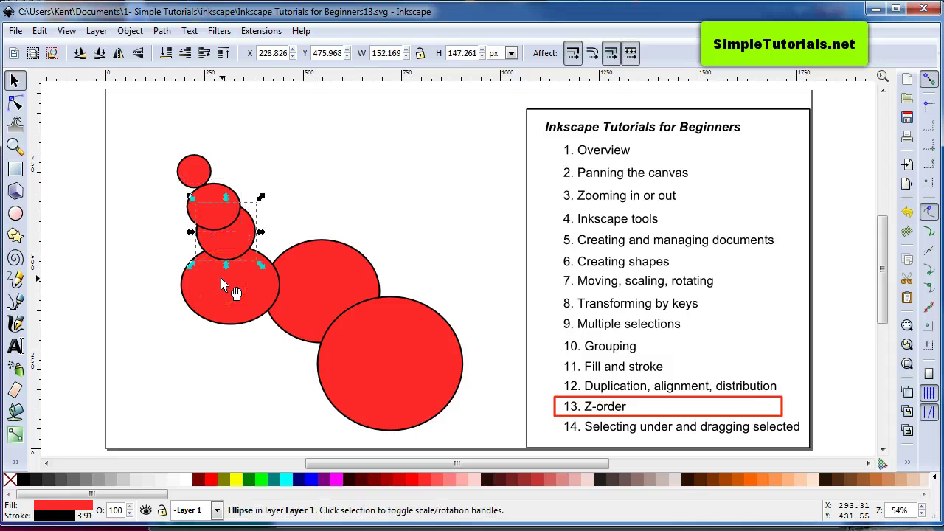
pyautogui.click(182, 313)
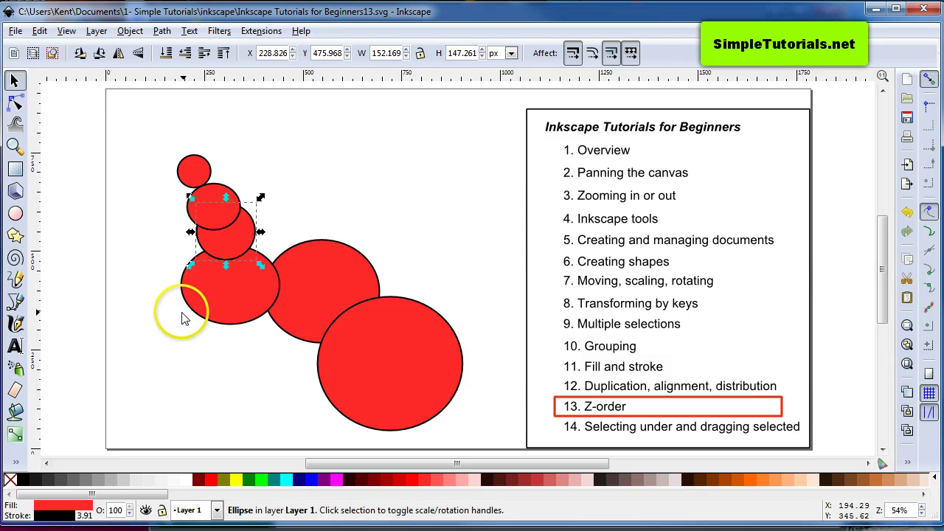
pyautogui.click(327, 132)
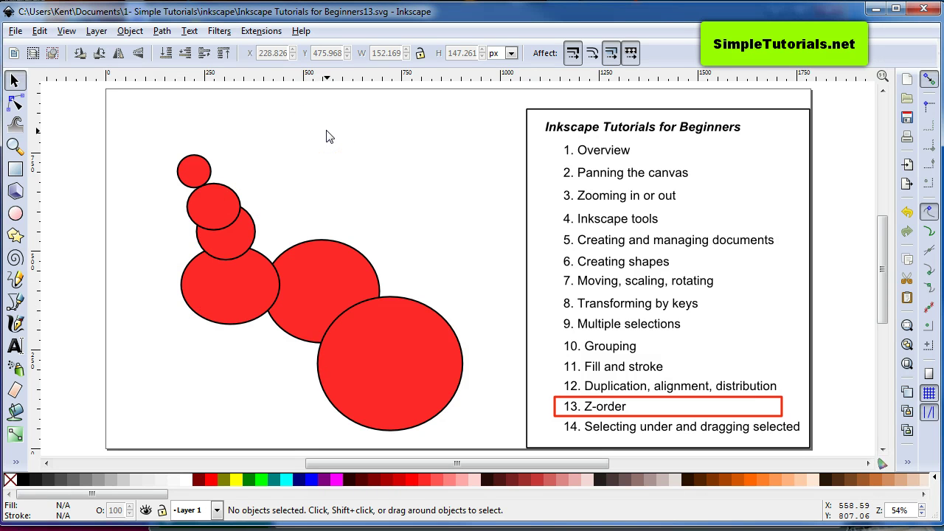
pyautogui.click(292, 177)
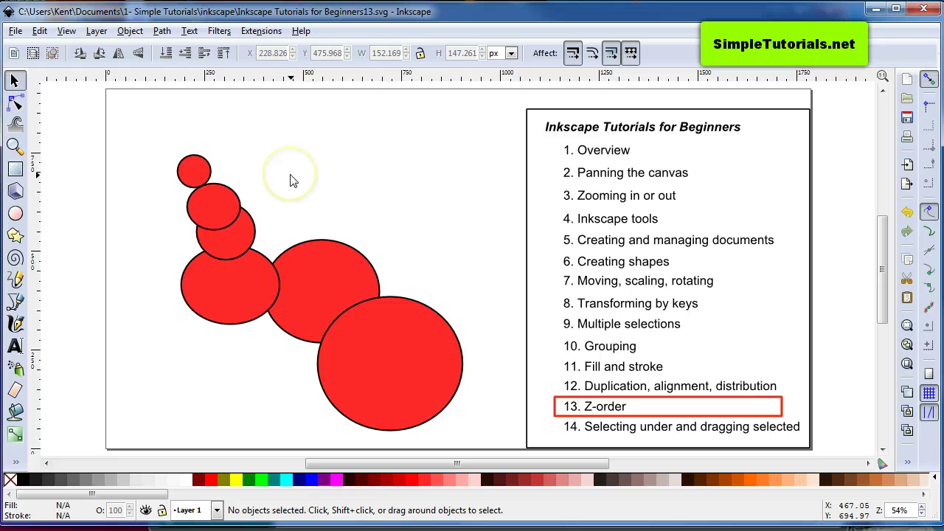